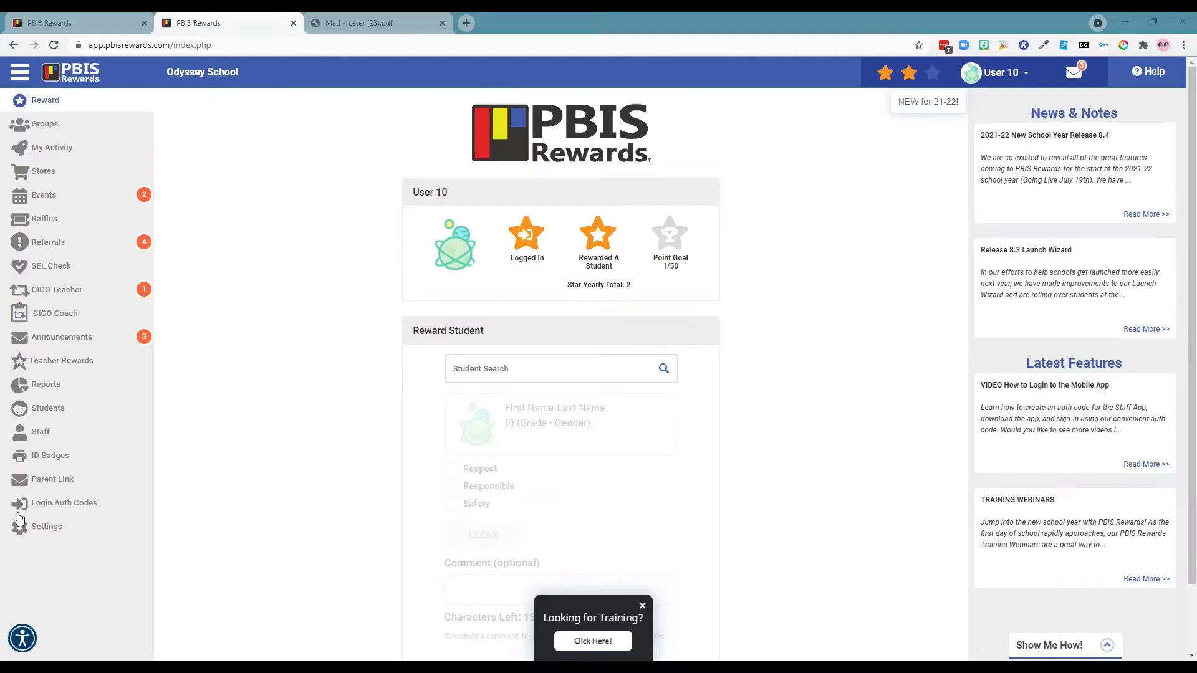
{"action": "left_click", "coordinate": [73, 106]}
{"action": "left_click", "coordinate": [478, 372]}
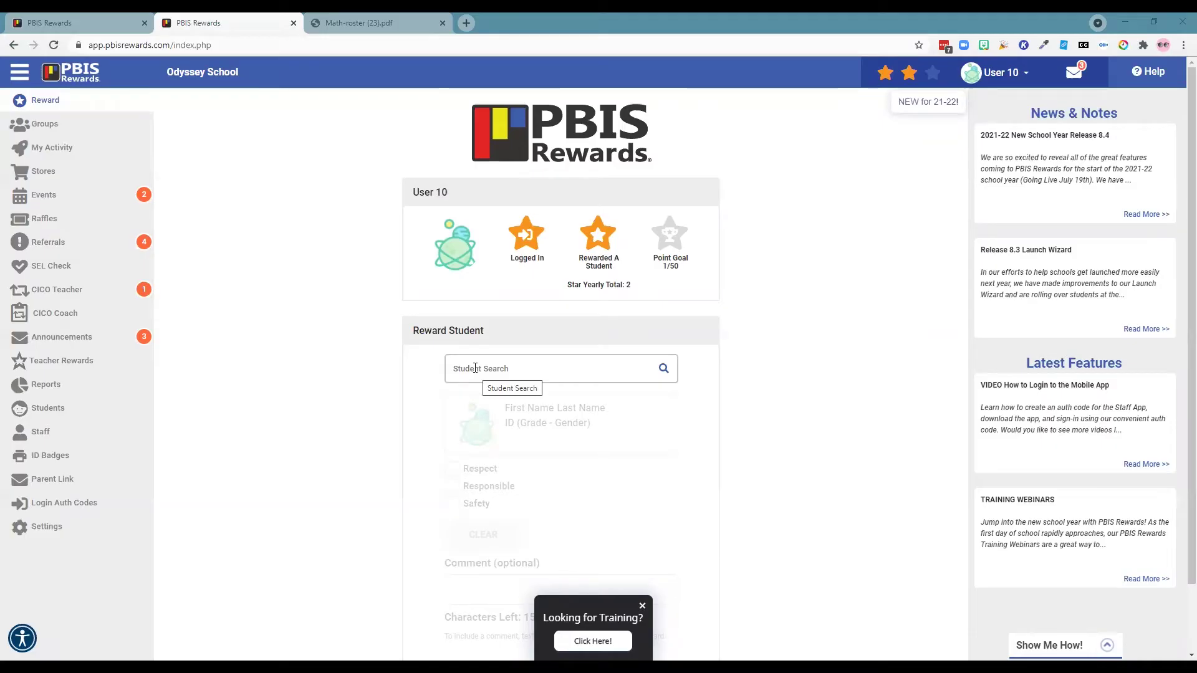
{"action": "left_click", "coordinate": [475, 368]}
{"action": "type", "text": "julia"}
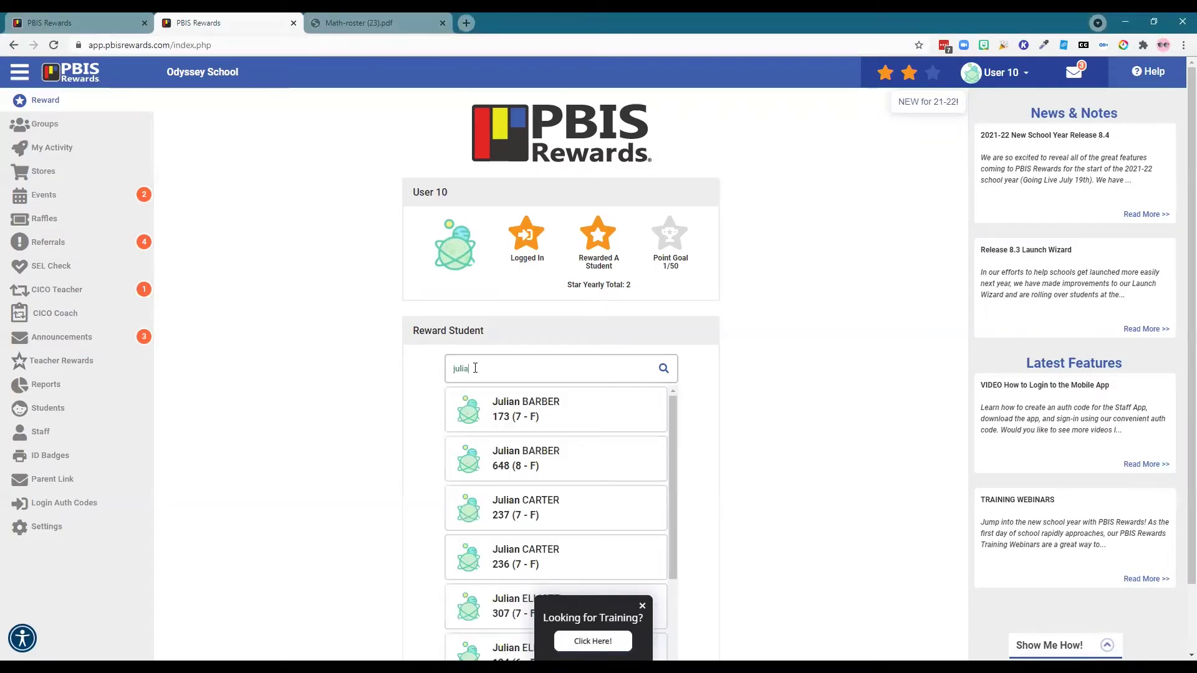
{"action": "left_click", "coordinate": [521, 415]}
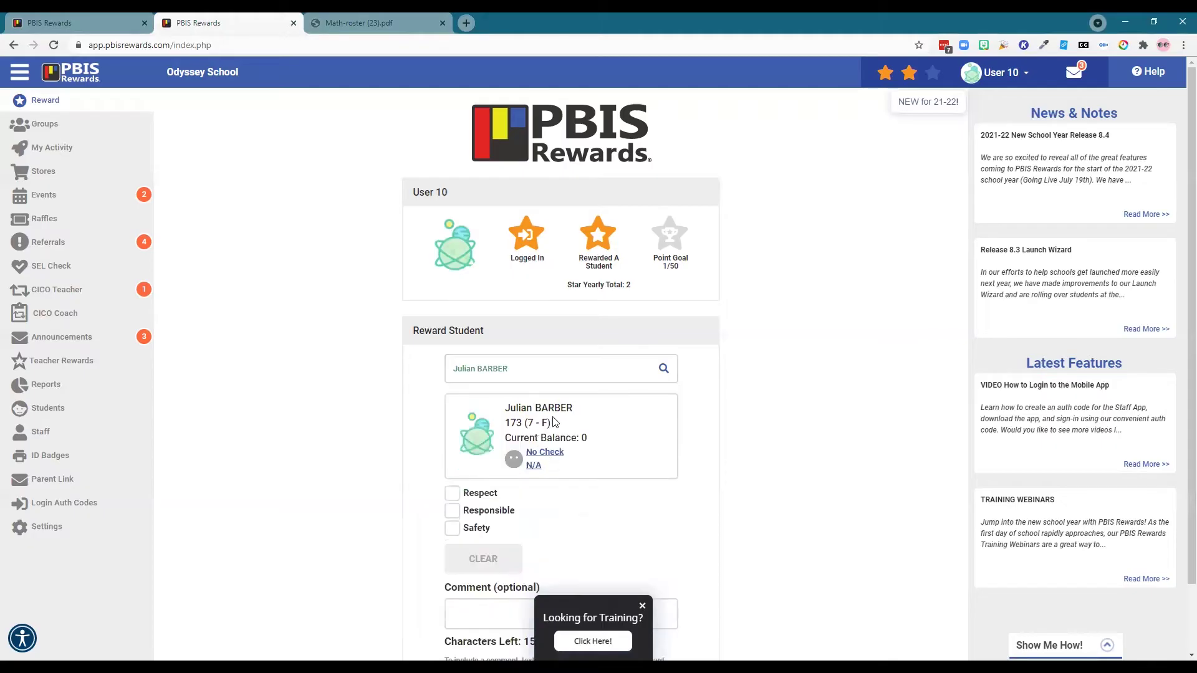
Award Julian 2 points for Respect and Responsible, thanking him for picking up trash in the bathroom.
{"action": "scroll", "coordinate": [557, 419], "scroll_direction": "down", "scroll_amount": 1}
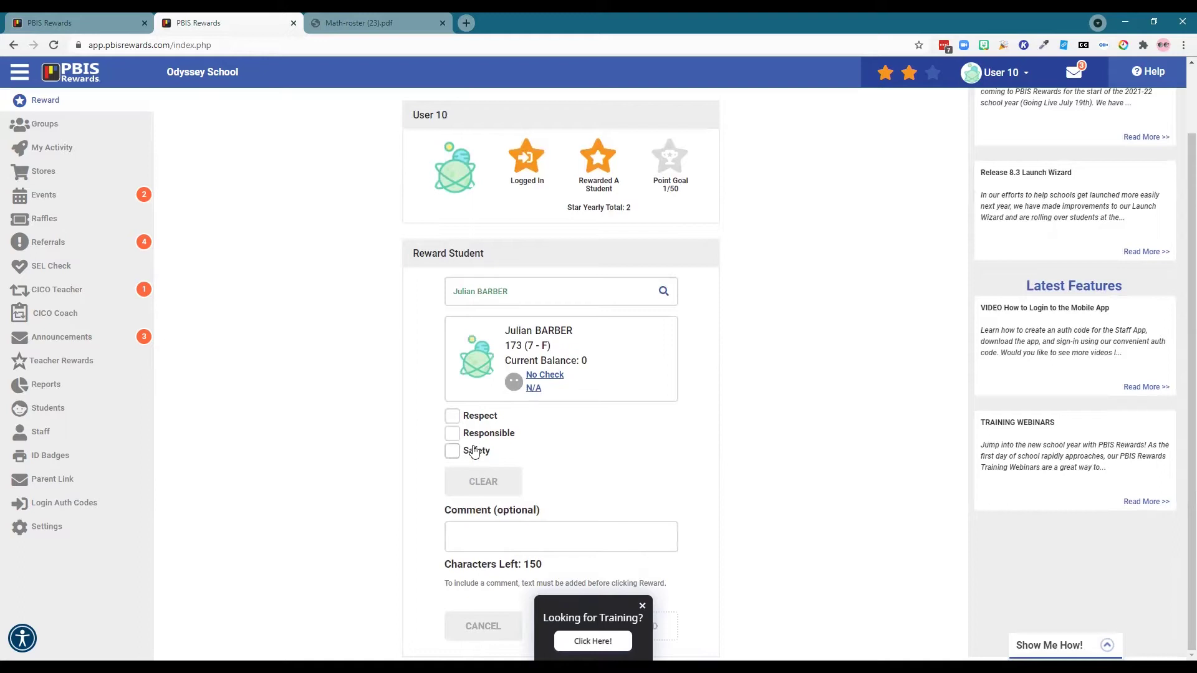
{"action": "left_click", "coordinate": [507, 455]}
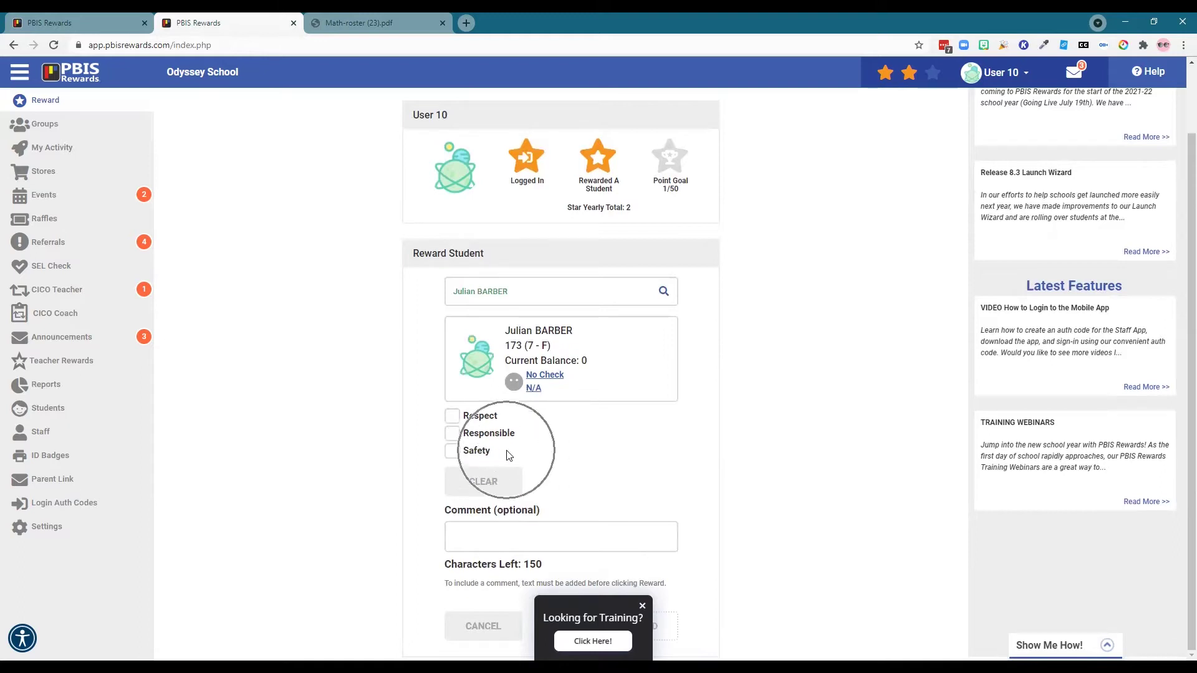
{"action": "left_click", "coordinate": [453, 417]}
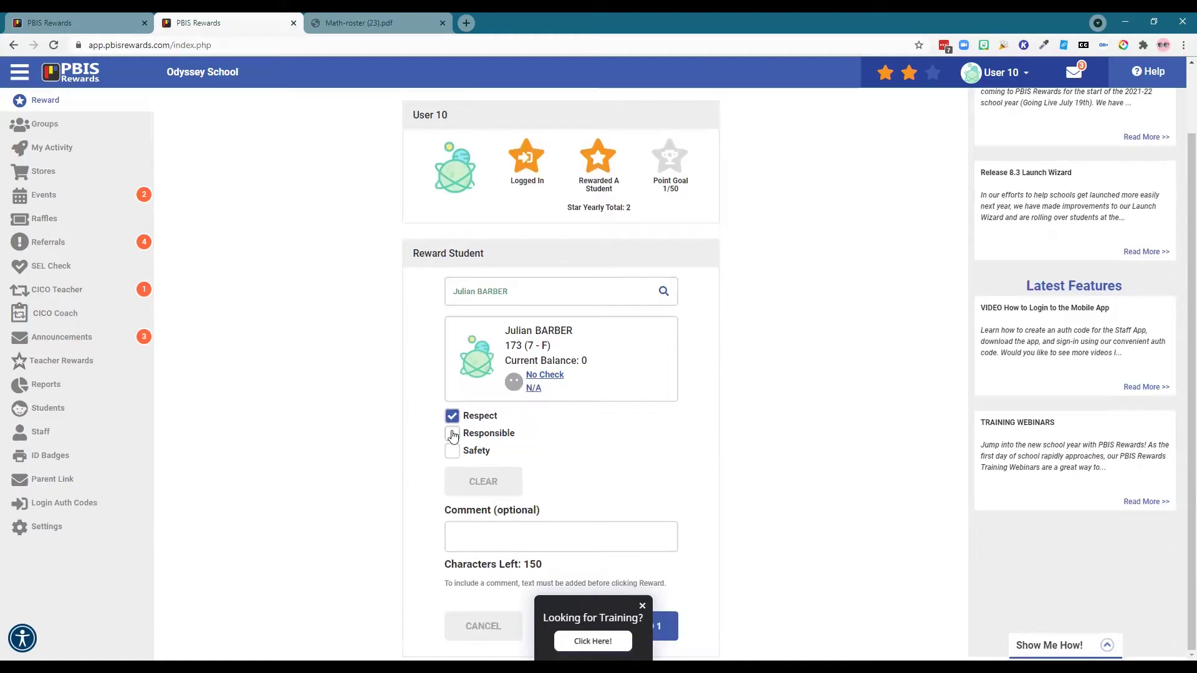
{"action": "left_click", "coordinate": [453, 435]}
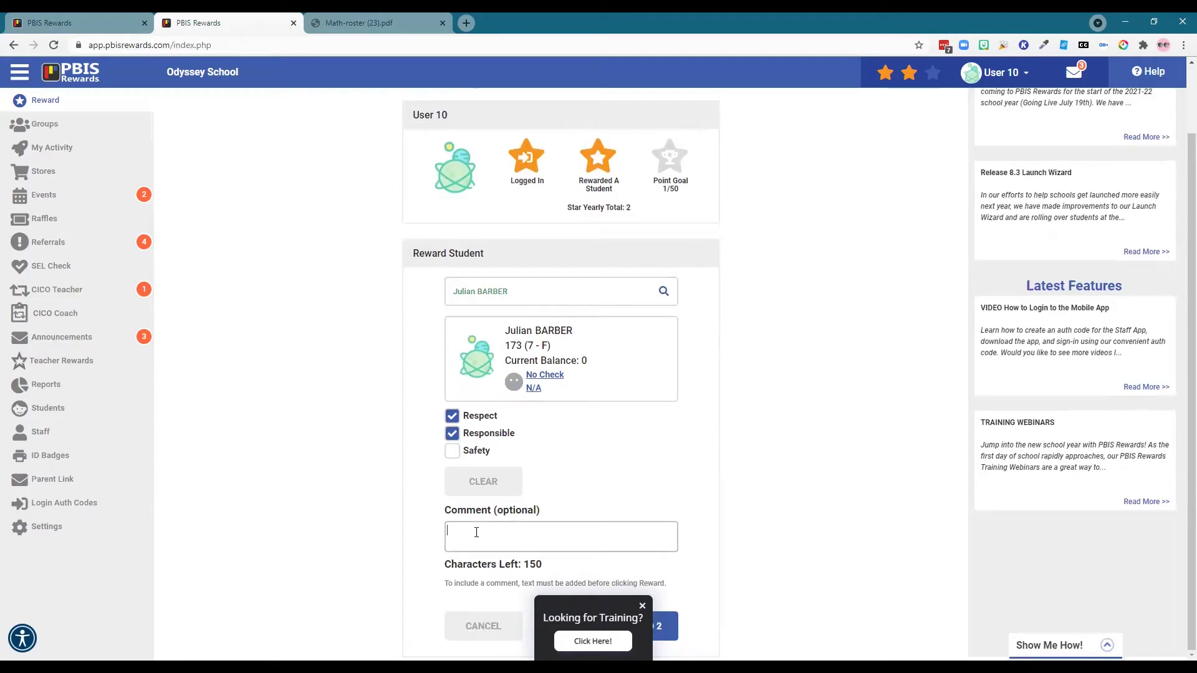
{"action": "type", "text": "Thank you fo"}
{"action": "type", "text": "r picking up trash "}
{"action": "type", "text": "in teh"}
{"action": "type", "text": "athroom."}
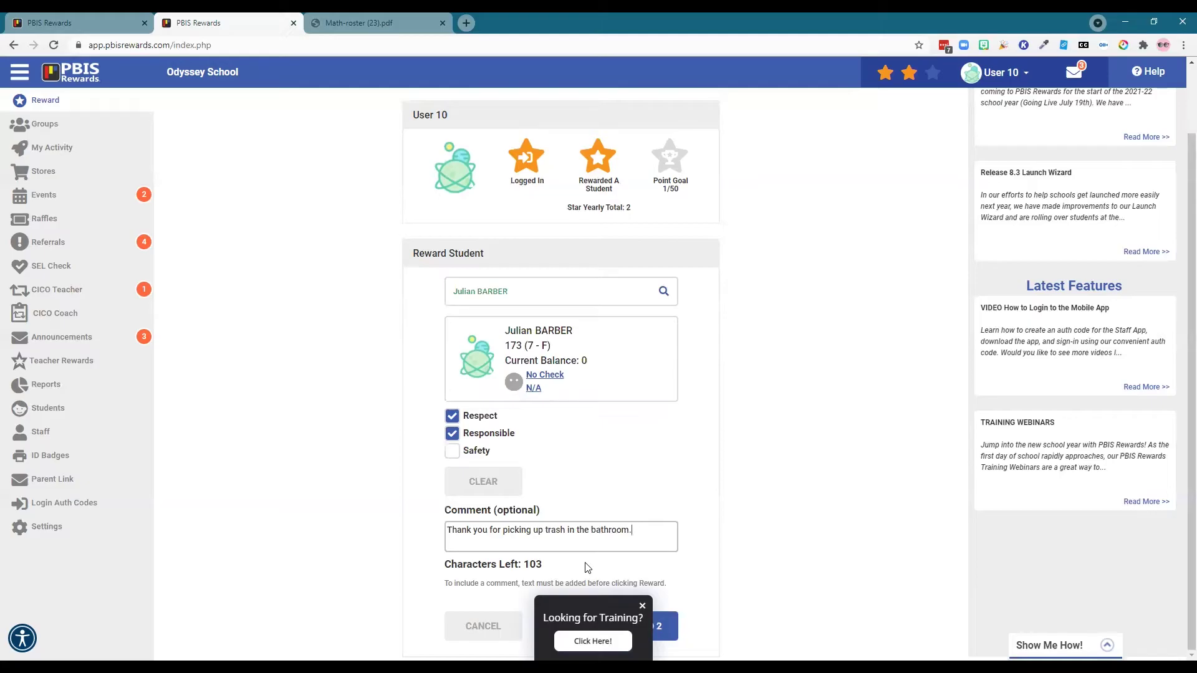
{"action": "left_click", "coordinate": [641, 606]}
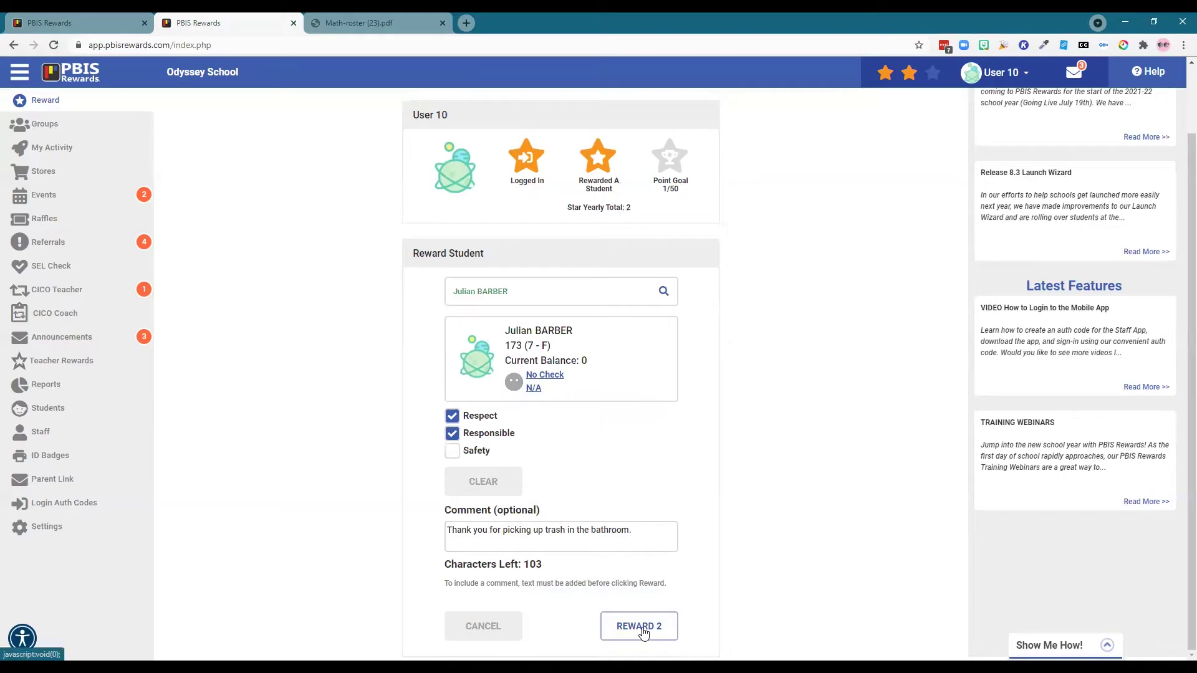
{"action": "left_click", "coordinate": [642, 628]}
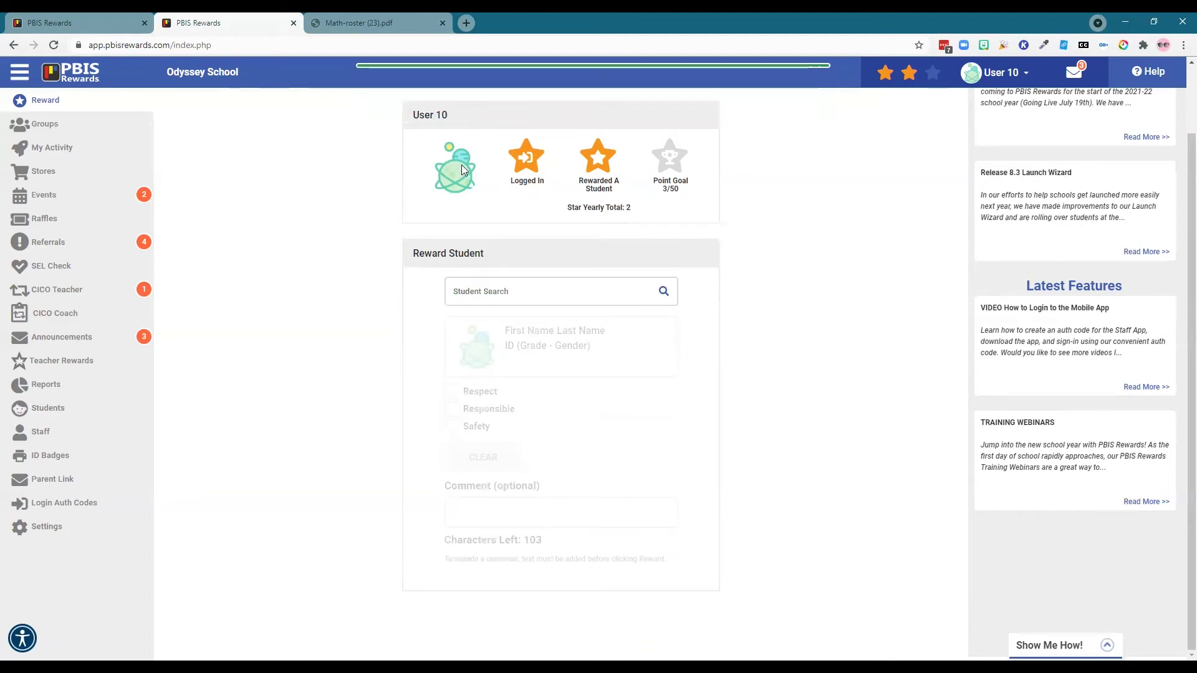
Open the MATH group from the Groups page.
{"action": "left_click", "coordinate": [82, 132]}
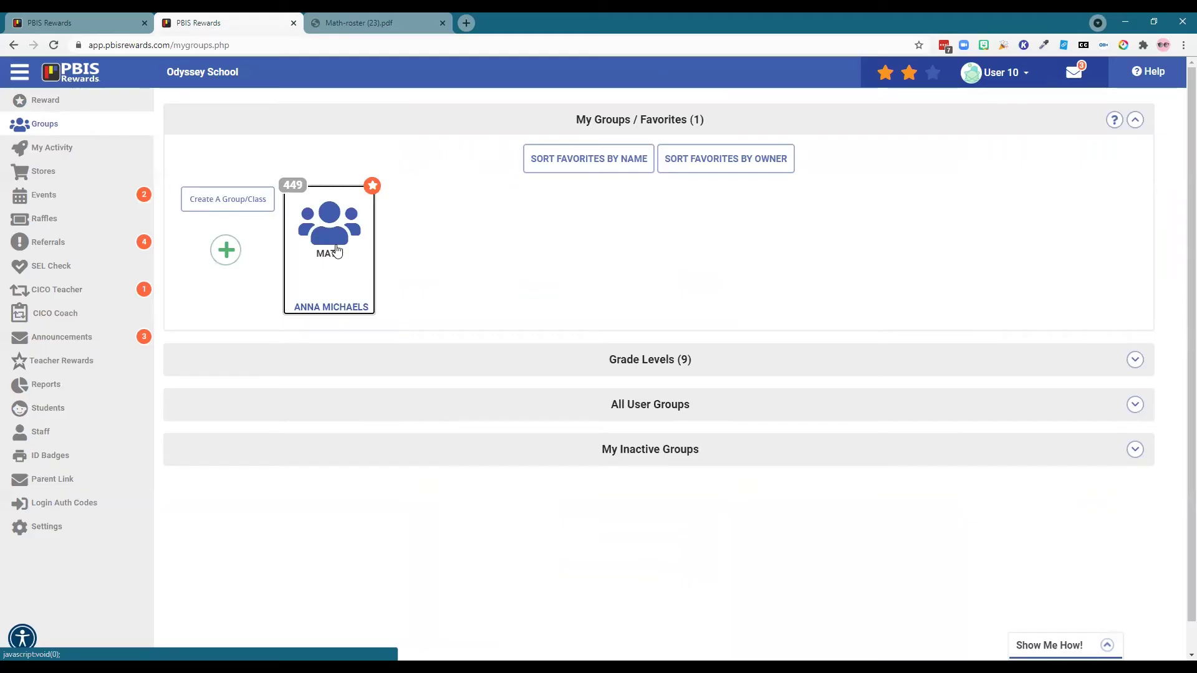
{"action": "left_click", "coordinate": [336, 249]}
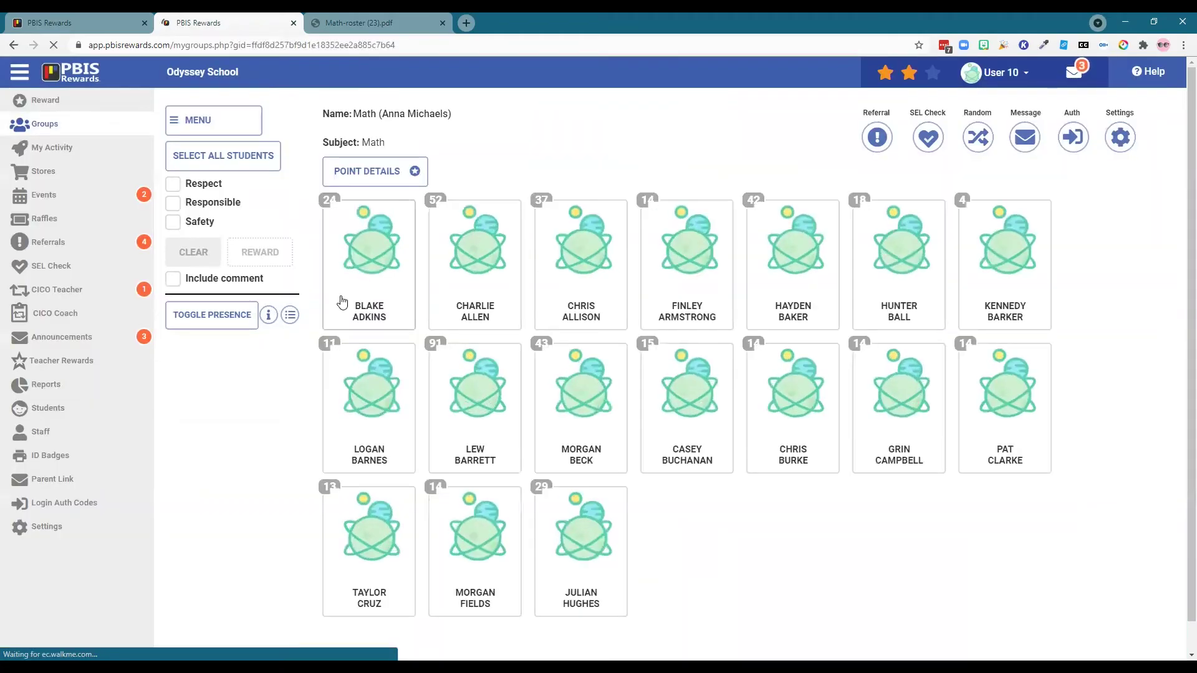
Select all Math students and give each 1 Safety point with no comment.
{"action": "left_click", "coordinate": [255, 160]}
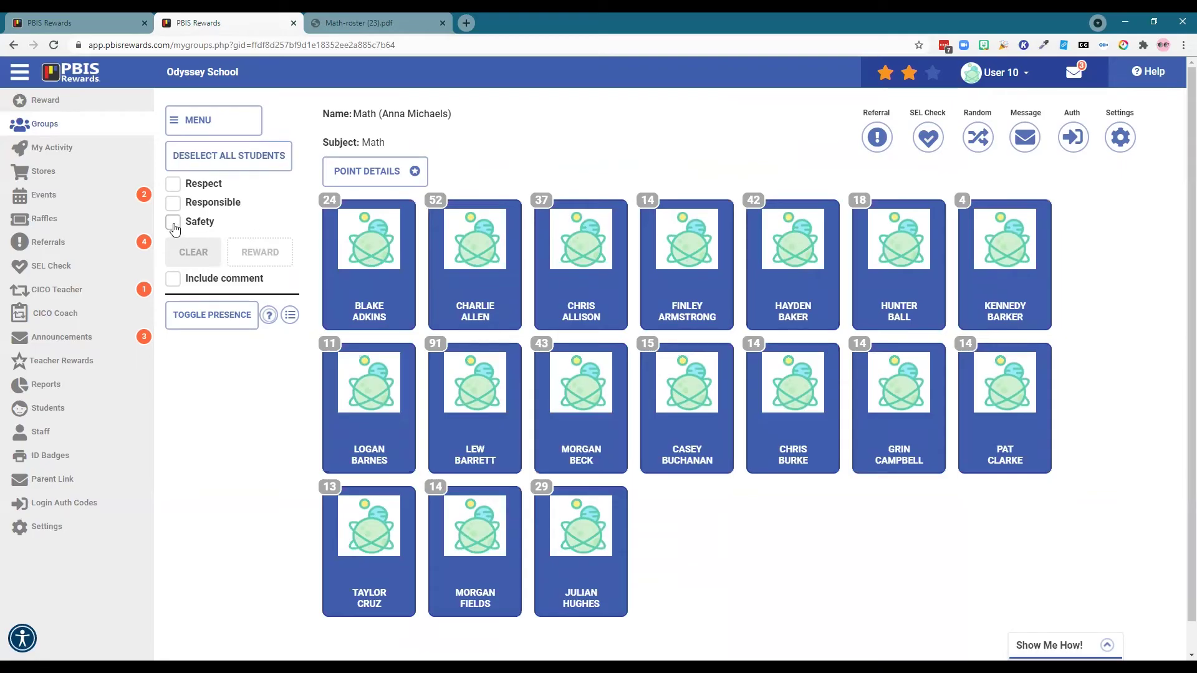
{"action": "left_click", "coordinate": [174, 223]}
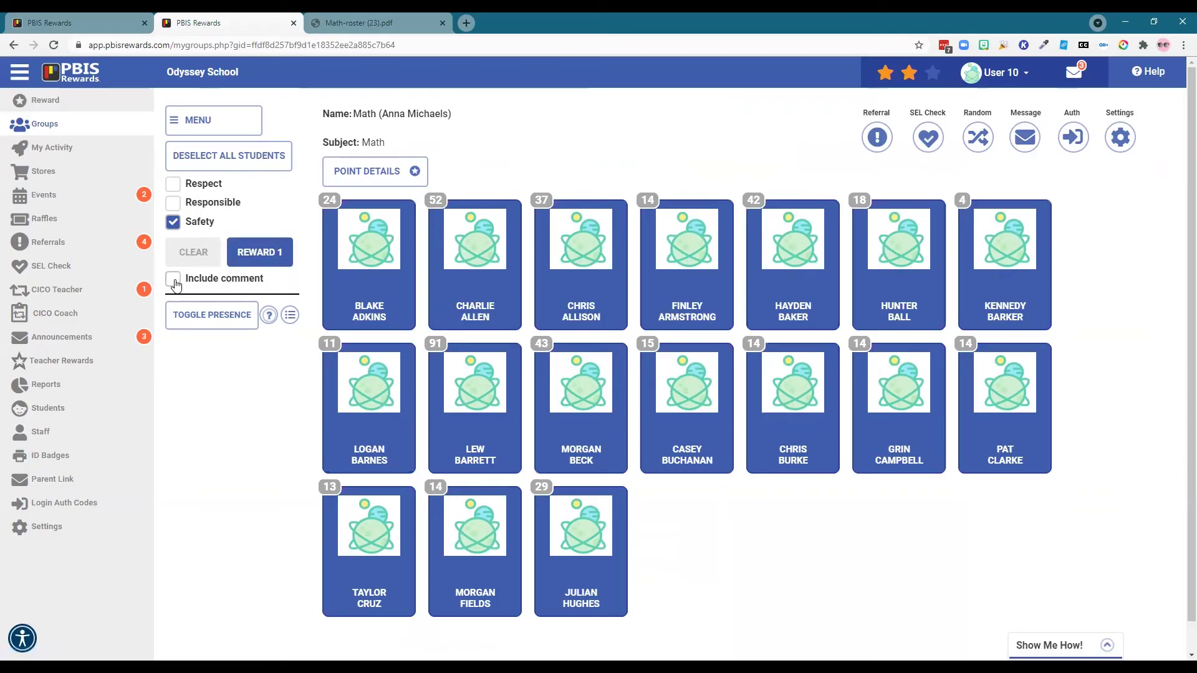
{"action": "left_click", "coordinate": [174, 280]}
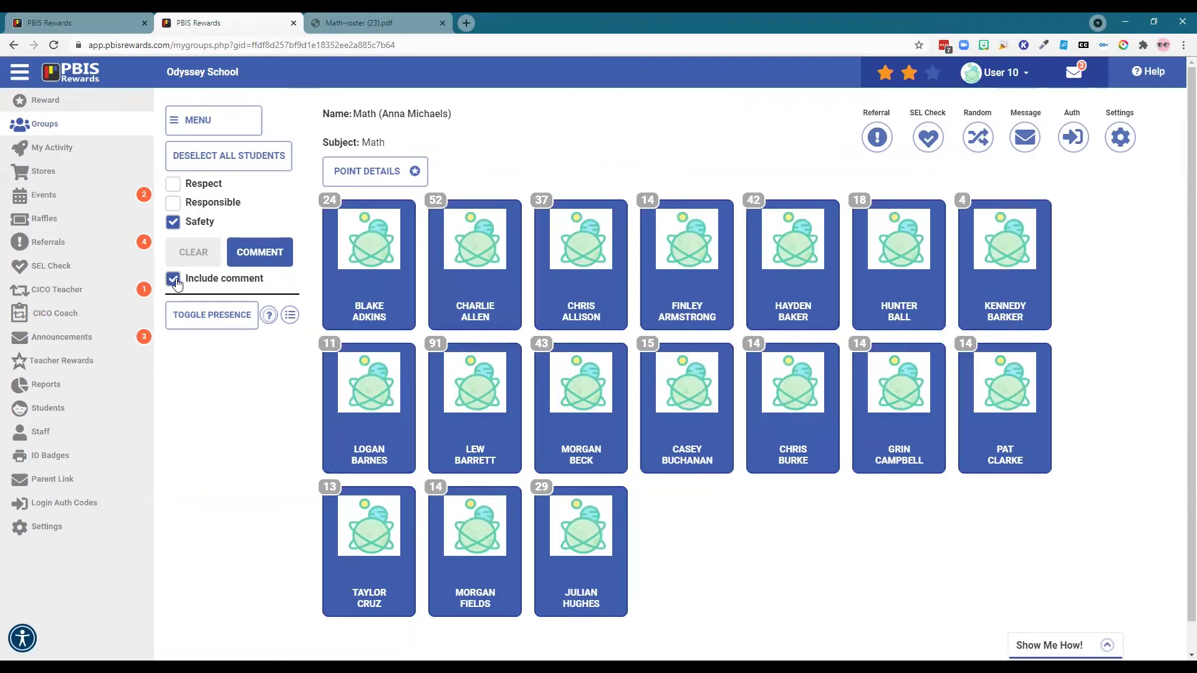
{"action": "left_click", "coordinate": [174, 280]}
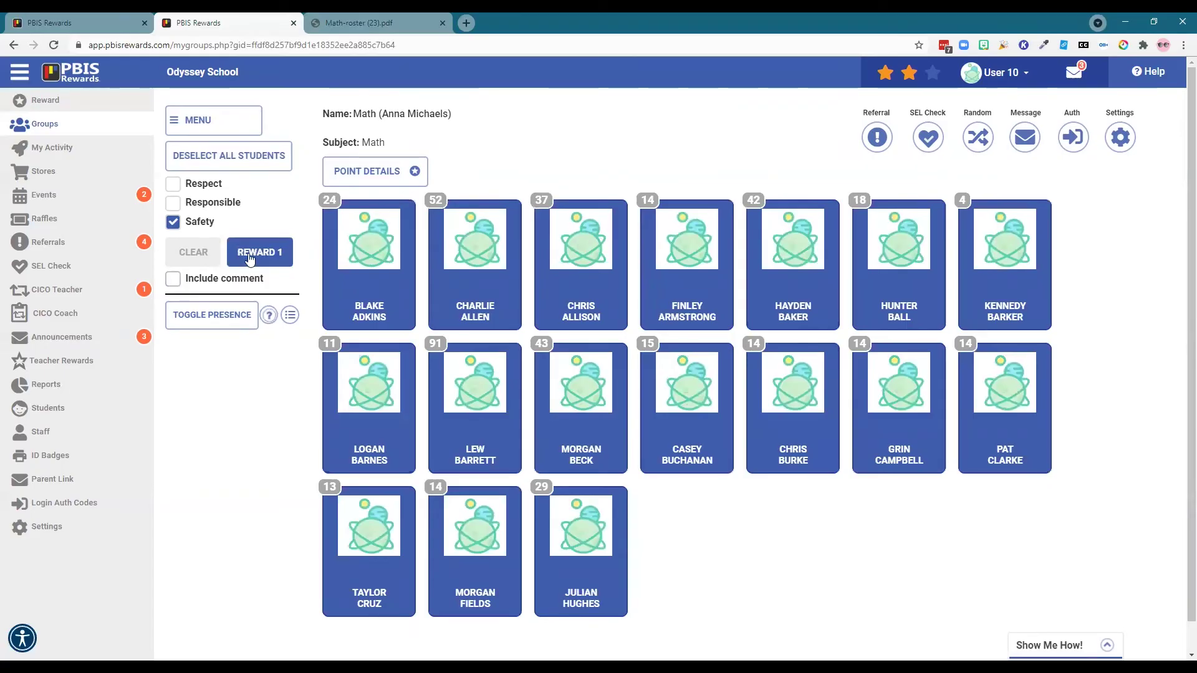
{"action": "left_click", "coordinate": [259, 251]}
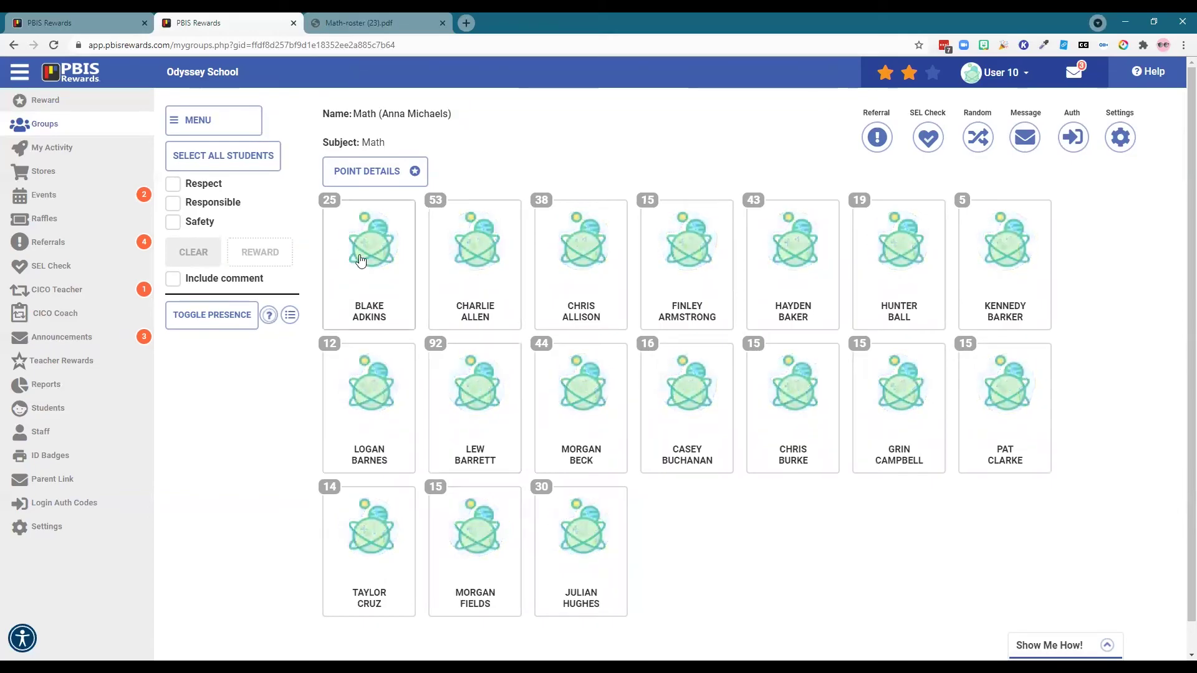
{"action": "left_click", "coordinate": [361, 260]}
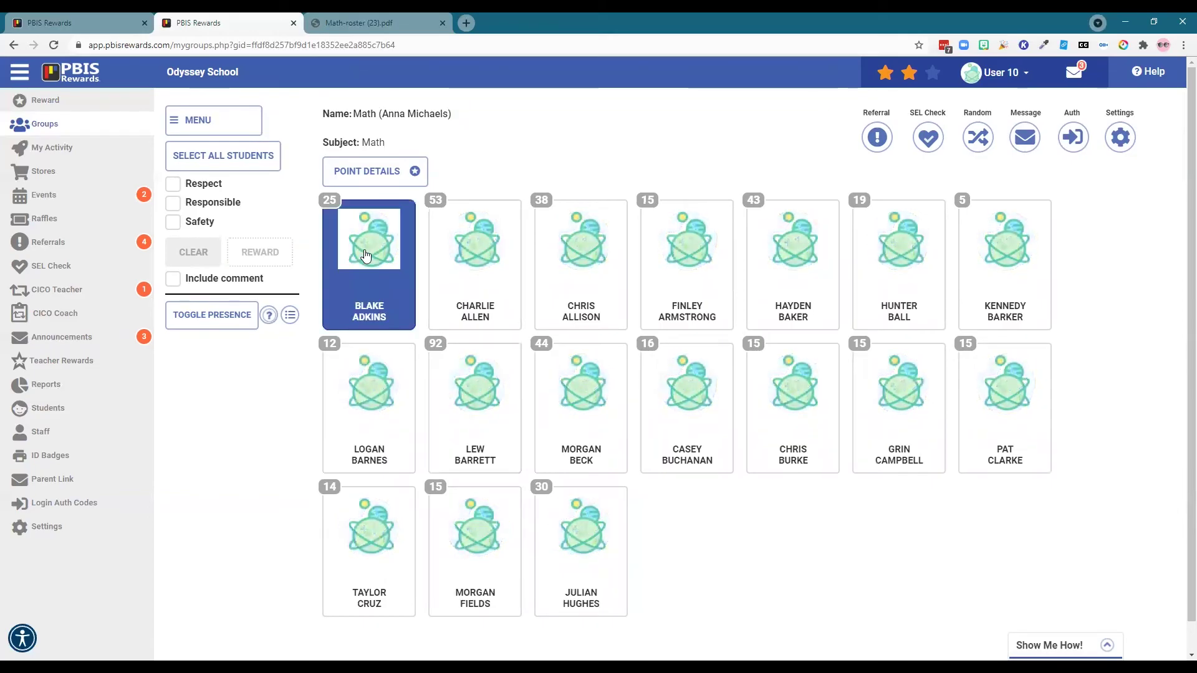
{"action": "left_click", "coordinate": [572, 289]}
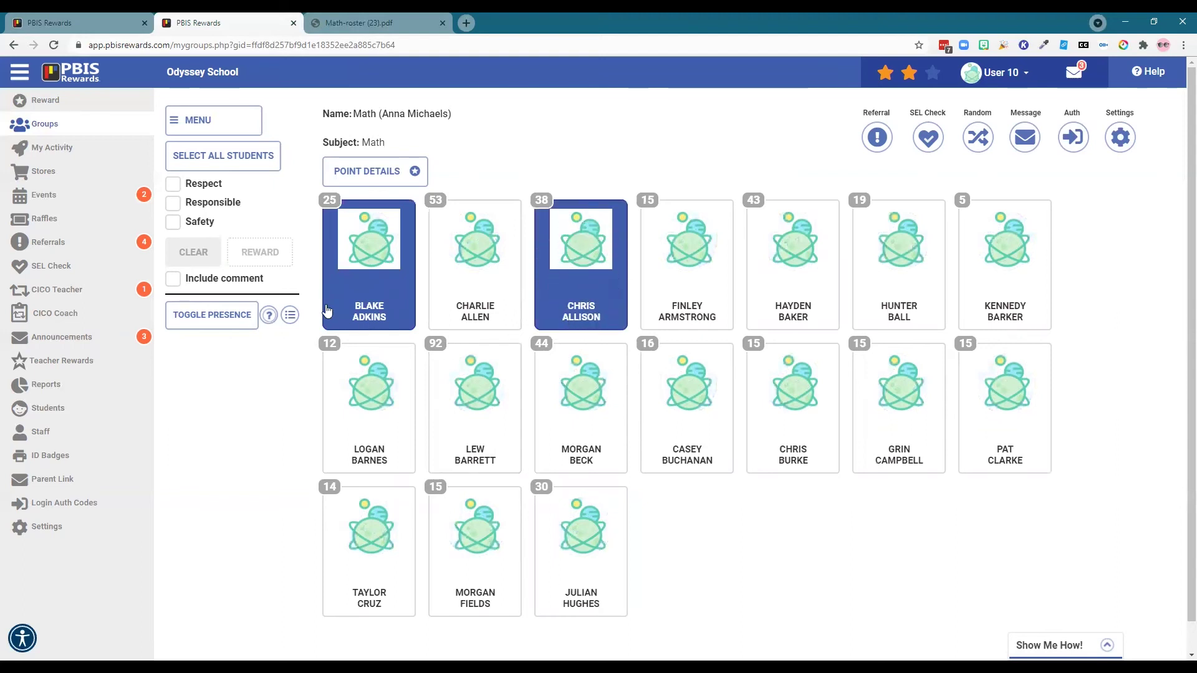
{"action": "left_click", "coordinate": [173, 183]}
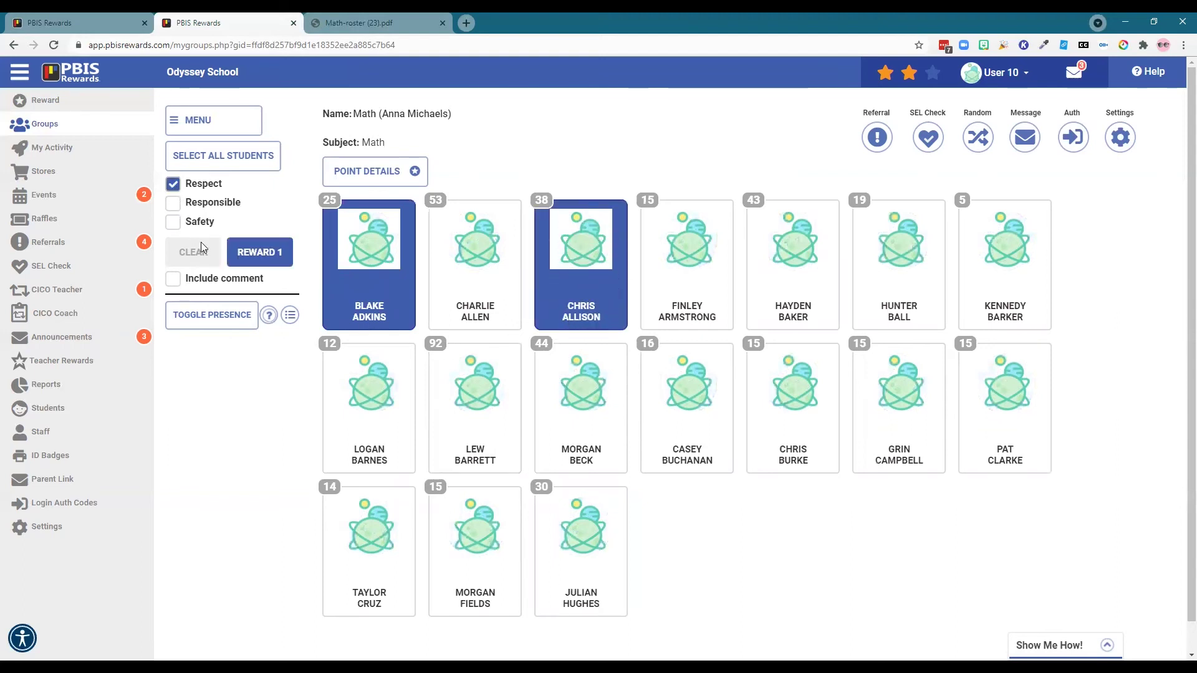
{"action": "left_click", "coordinate": [277, 253]}
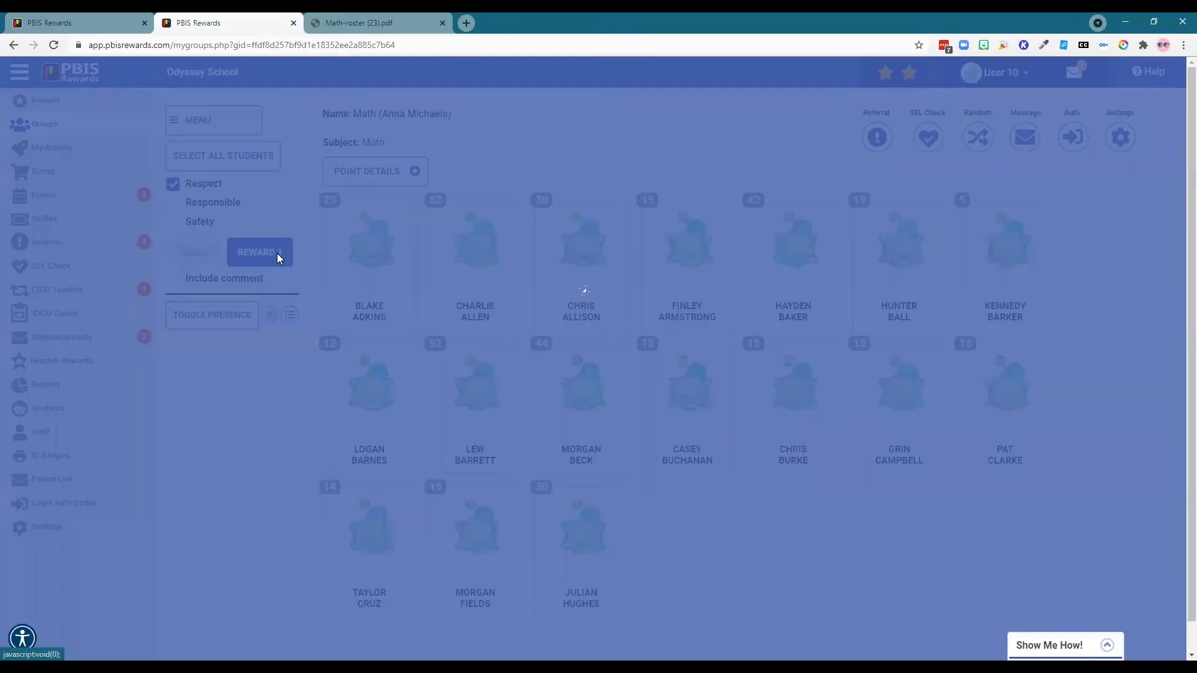